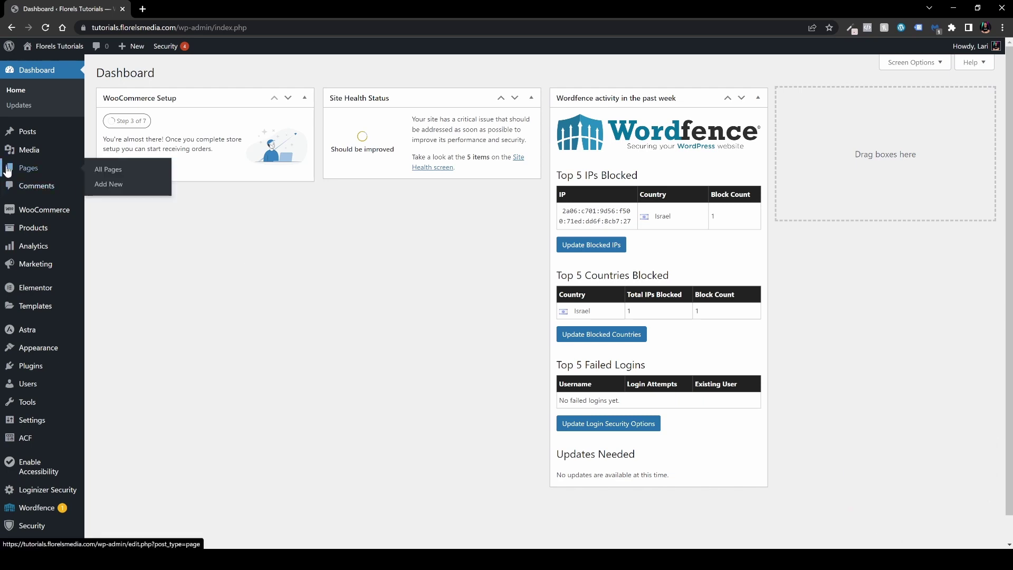
Go to All Pages and start a new page with Add New.
click(36, 168)
click(151, 75)
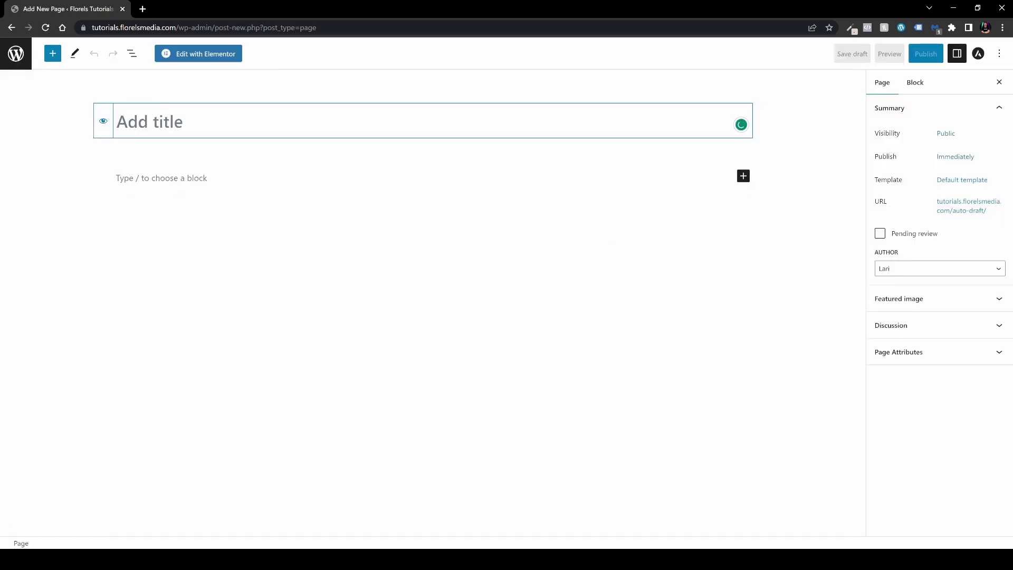
Title the new page 'Z Index Page' and open it in Elementor.
text(Z Indes)
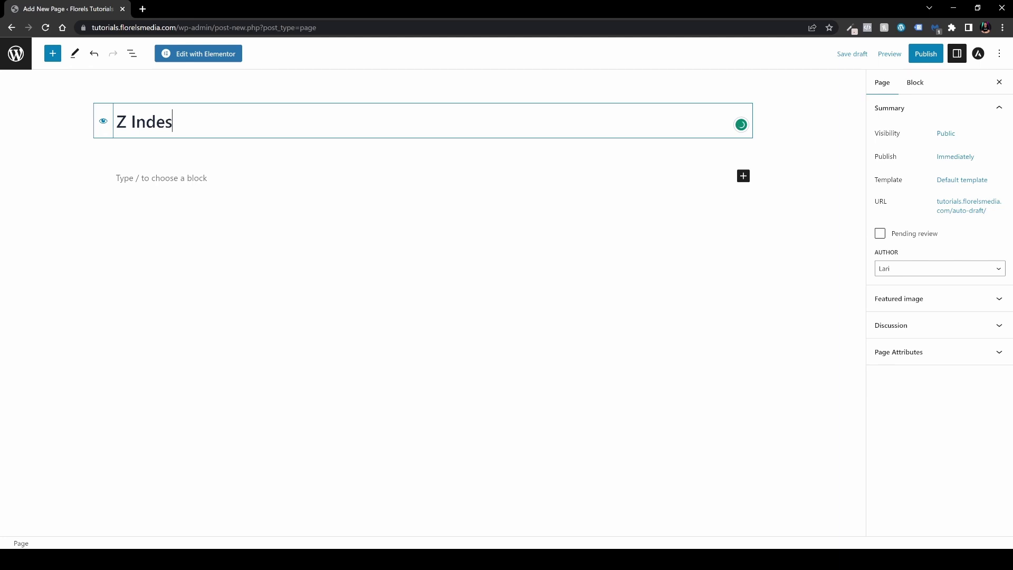
key(BackSpace)
text(x Page)
click(221, 60)
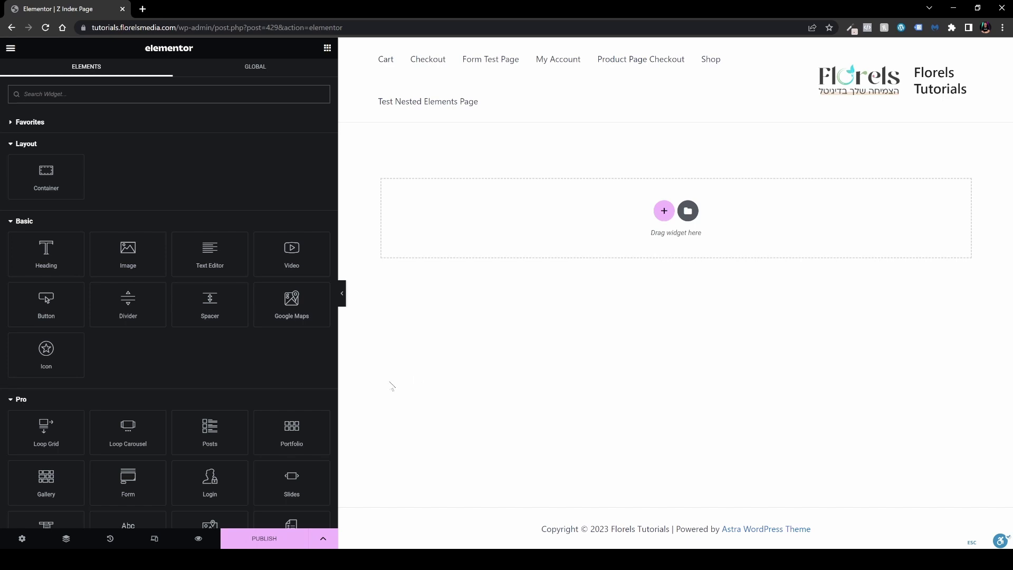
Switch the page layout to Elementor Canvas in the page settings.
click(22, 539)
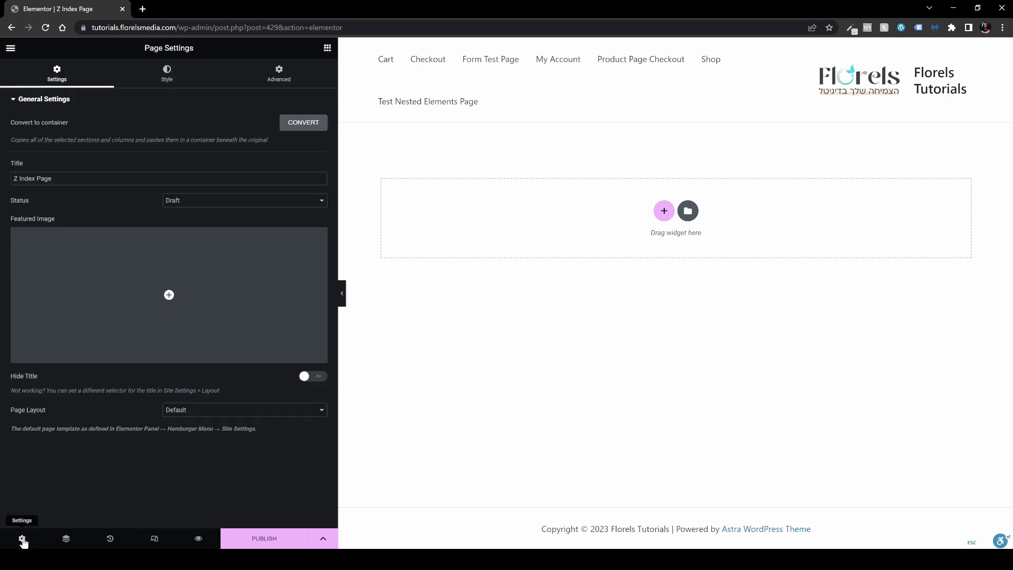
click(269, 414)
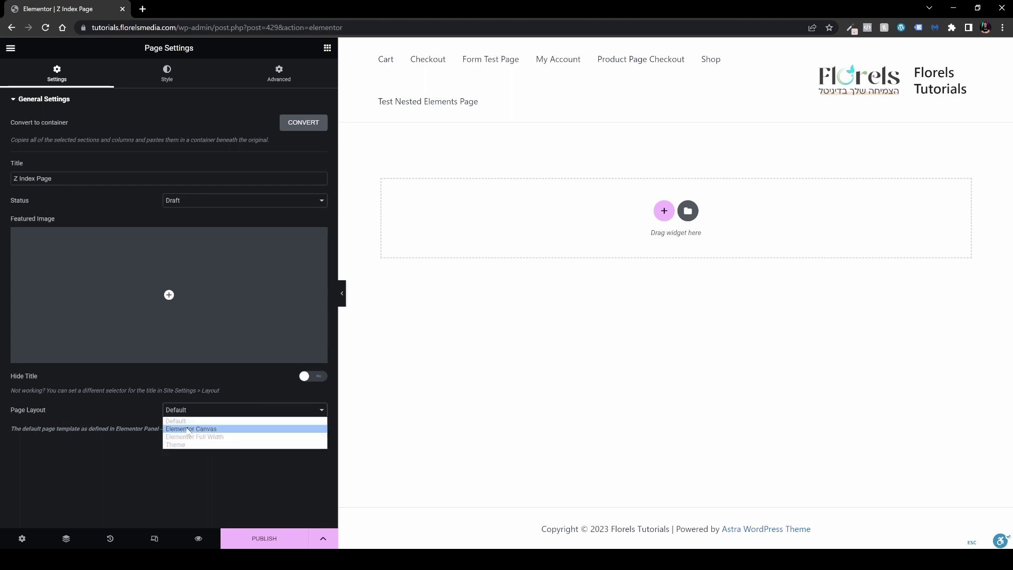
click(190, 429)
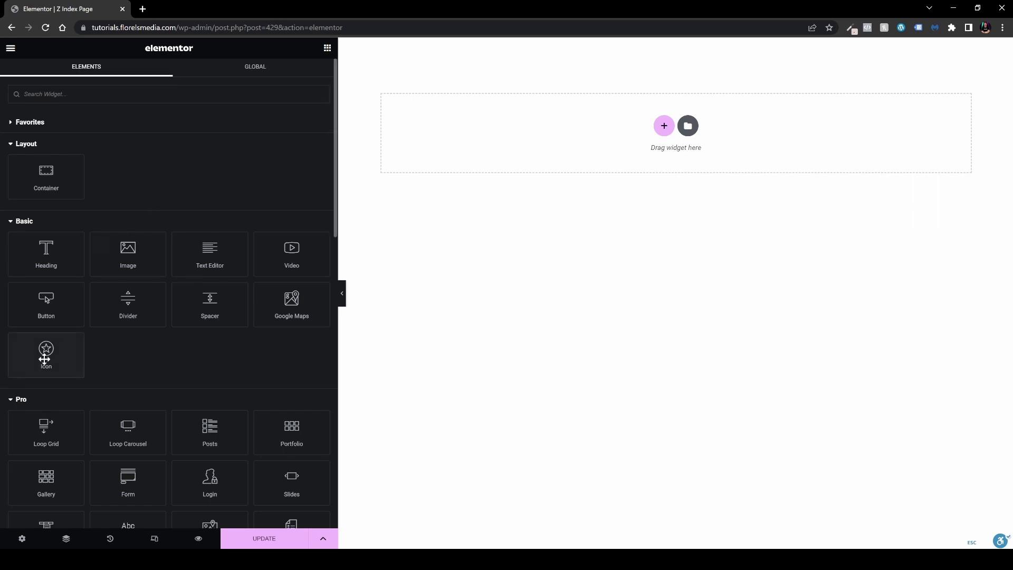
Add an Icon widget to the container and replace its star with the solid Circle icon.
drag(45, 355, 486, 140)
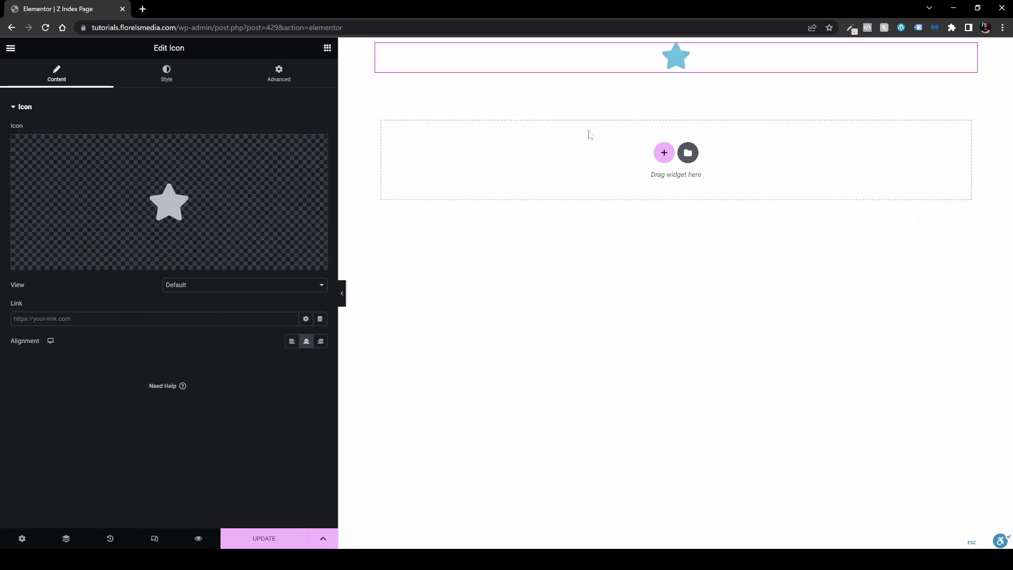
click(236, 210)
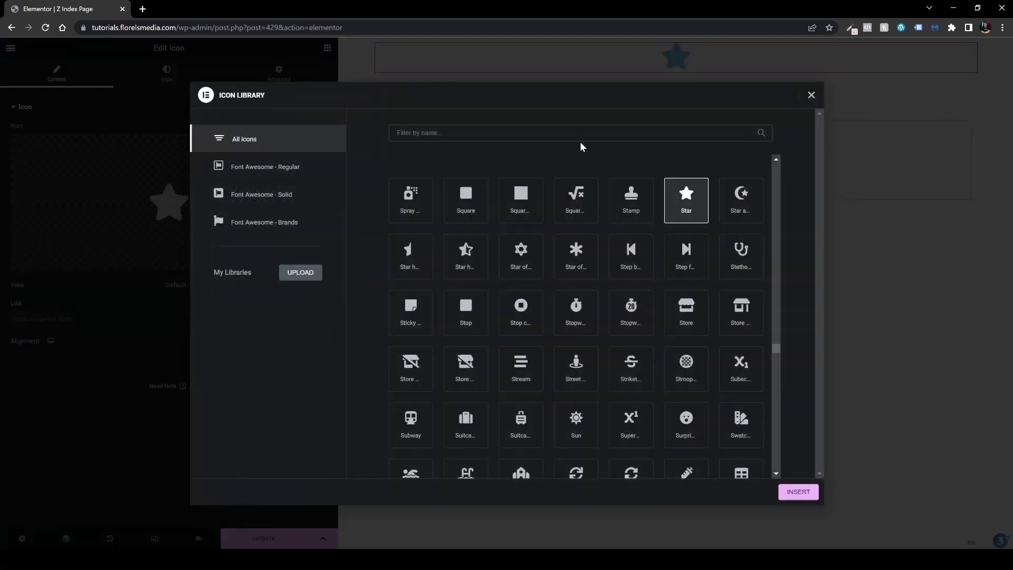
text(circ)
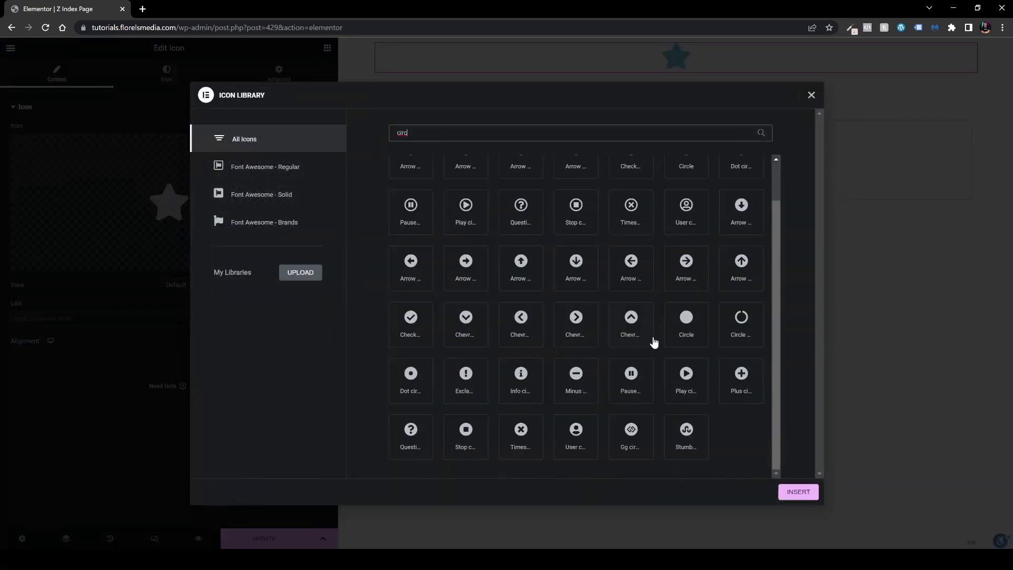
click(686, 335)
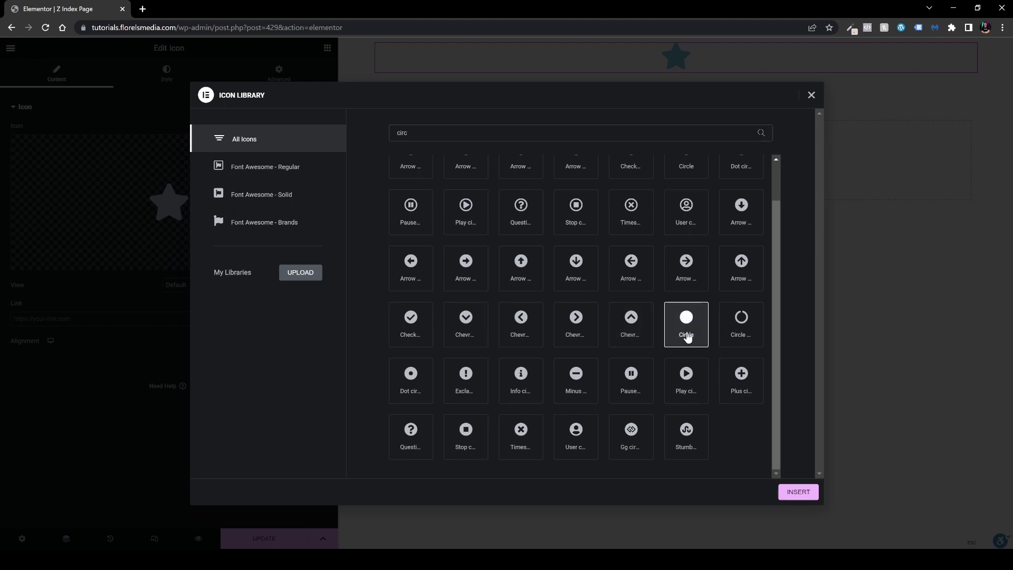
click(798, 493)
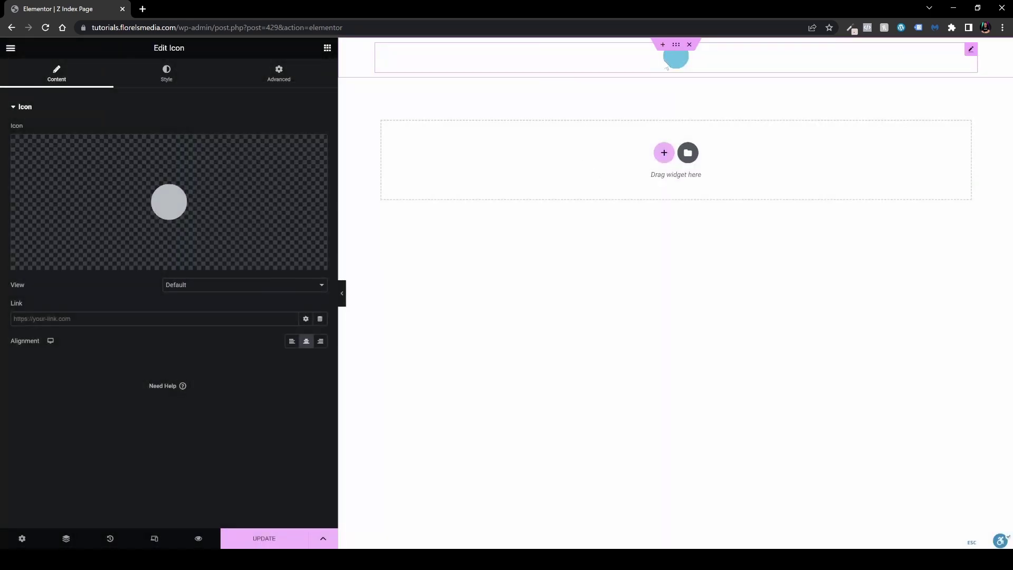
Duplicate the circle icon and colour the lower copy with Theme Color 2 dark blue.
right_click(666, 67)
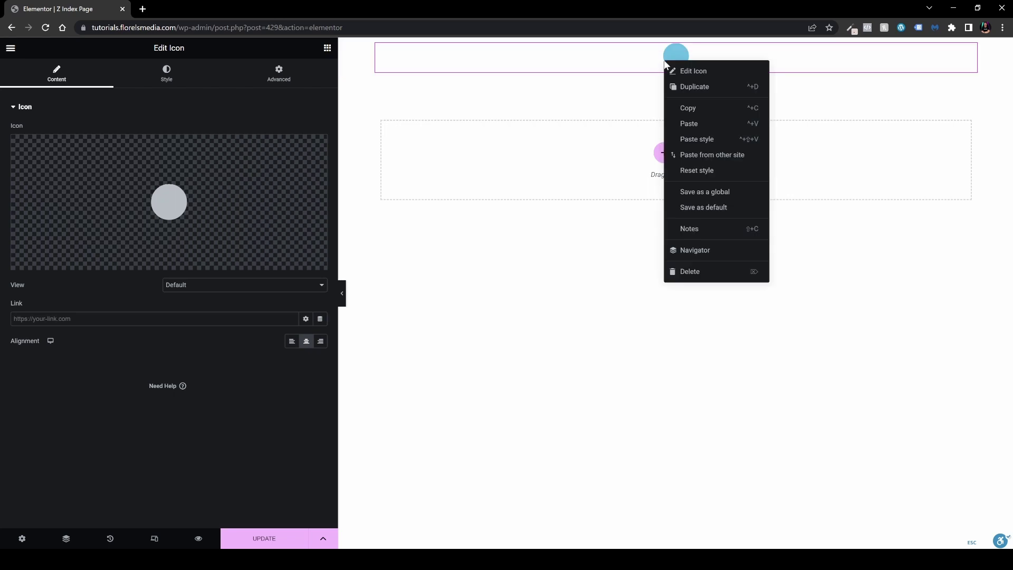
click(695, 86)
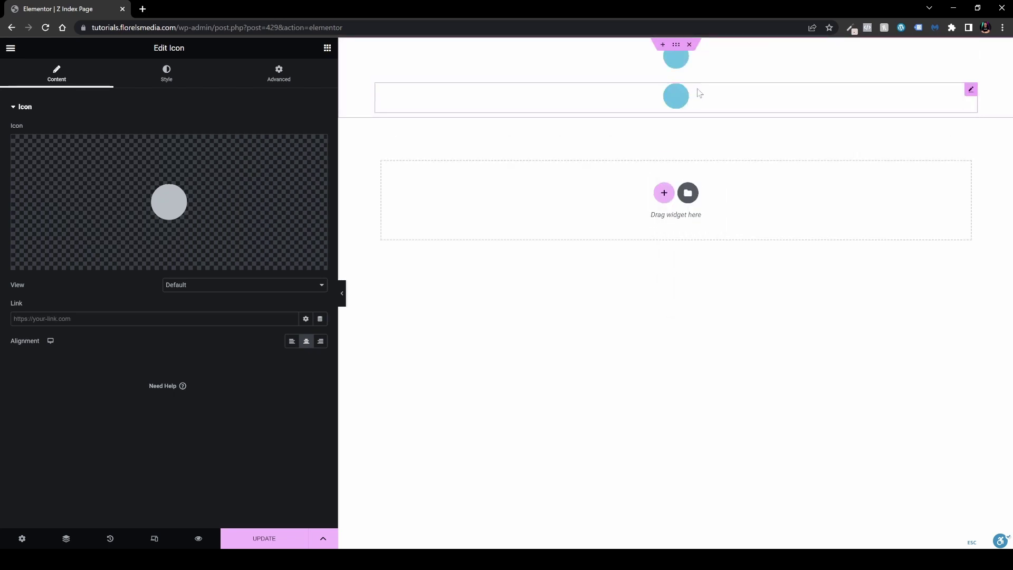
click(169, 77)
click(306, 152)
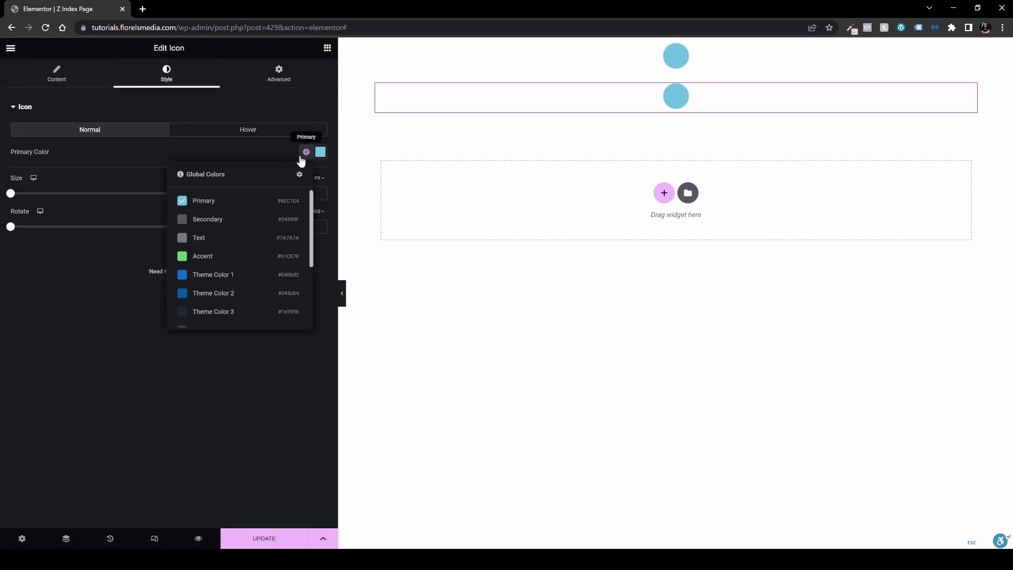
click(214, 293)
click(678, 63)
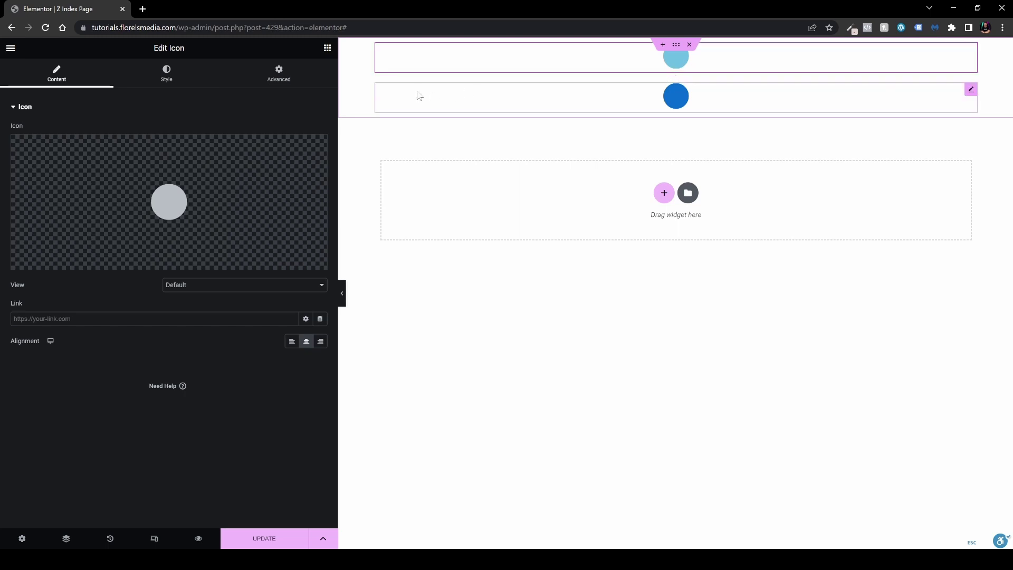
click(289, 81)
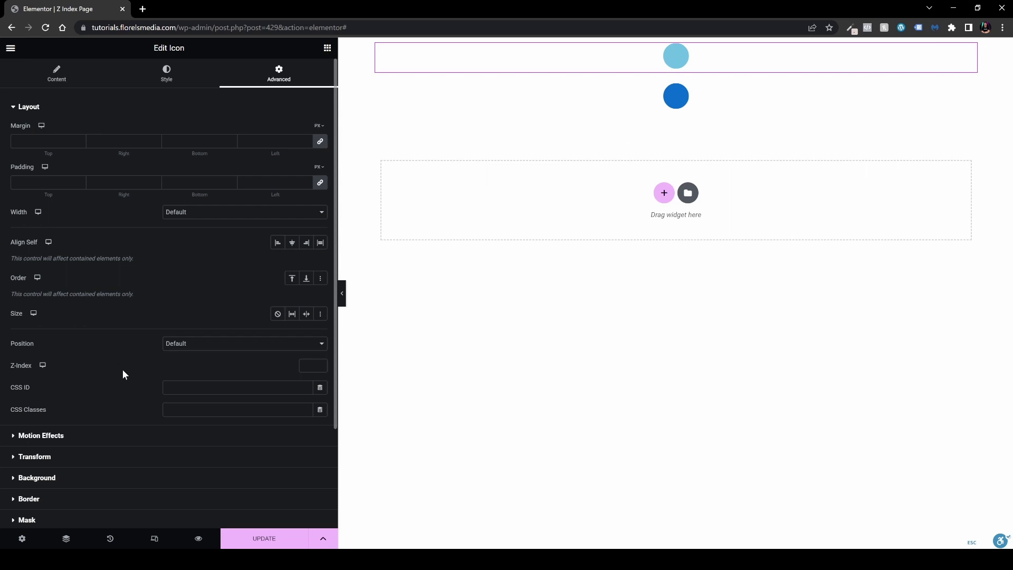
Give the container a 100 vh minimum height and centre the circles vertically.
click(676, 45)
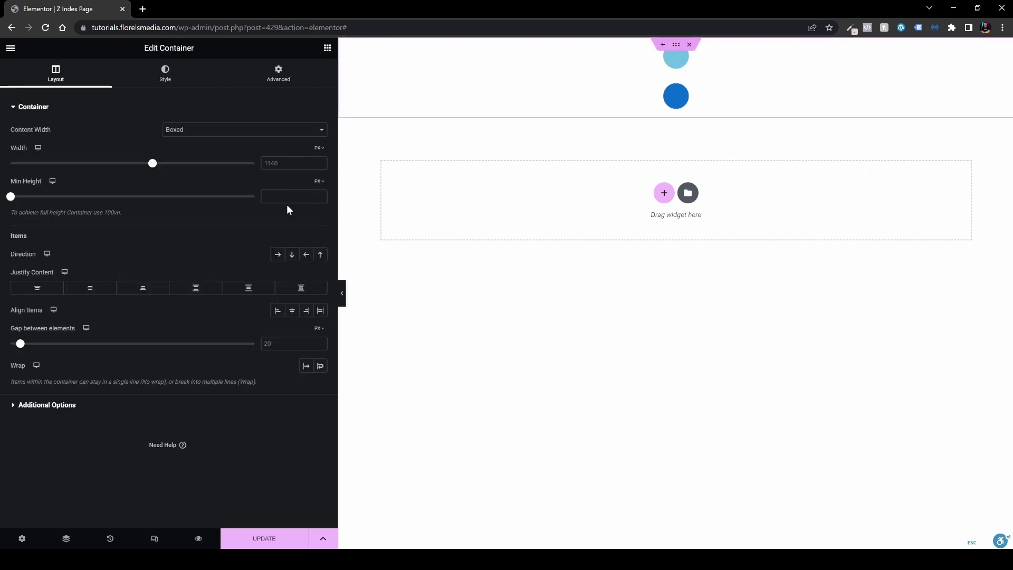
click(320, 181)
click(319, 230)
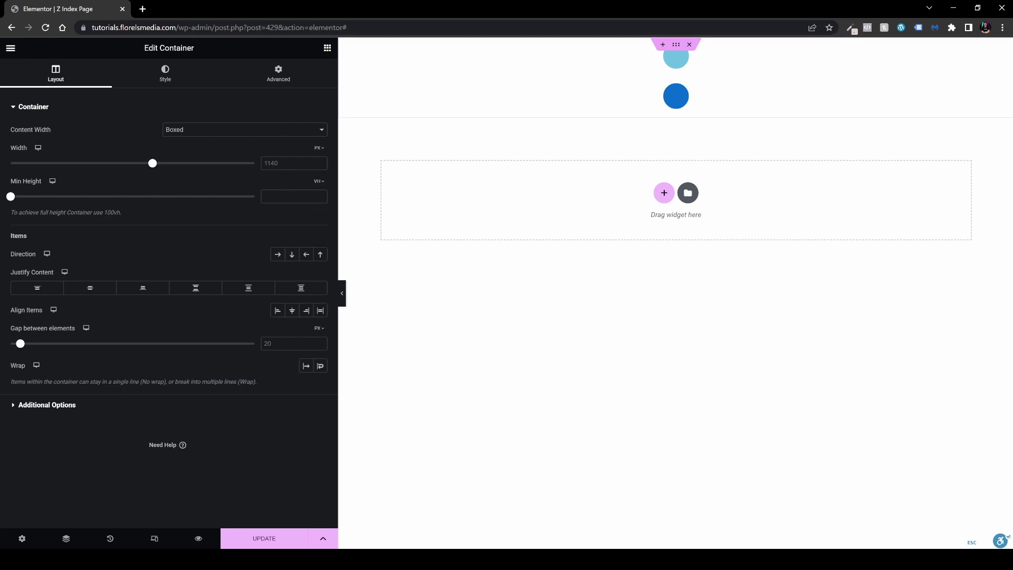
text(100)
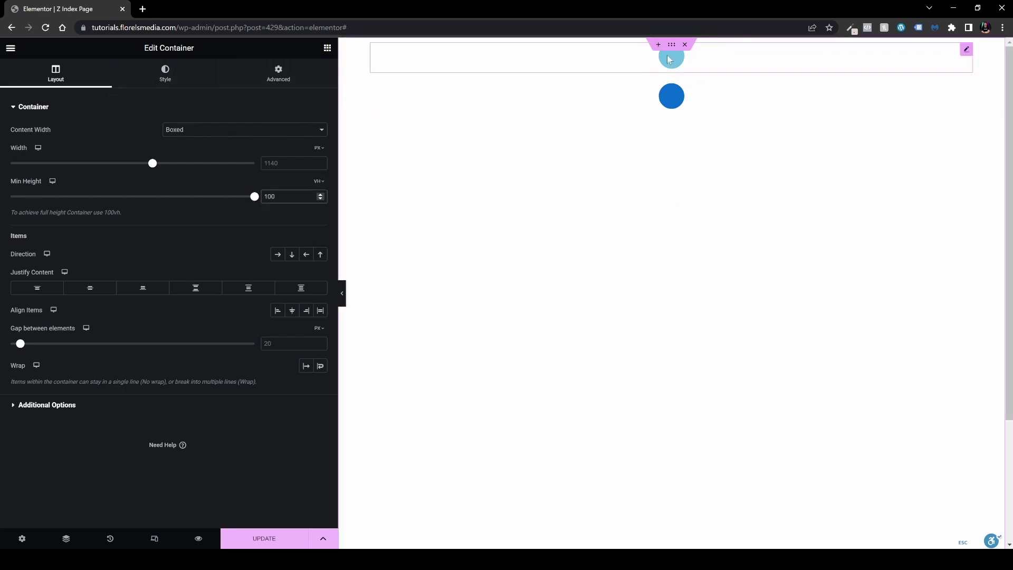
click(91, 294)
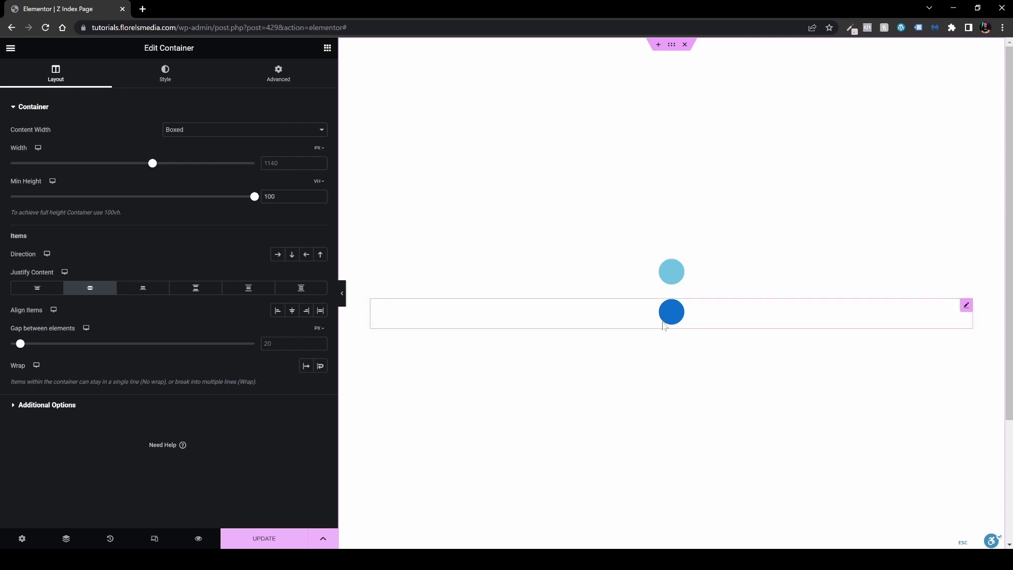
click(672, 275)
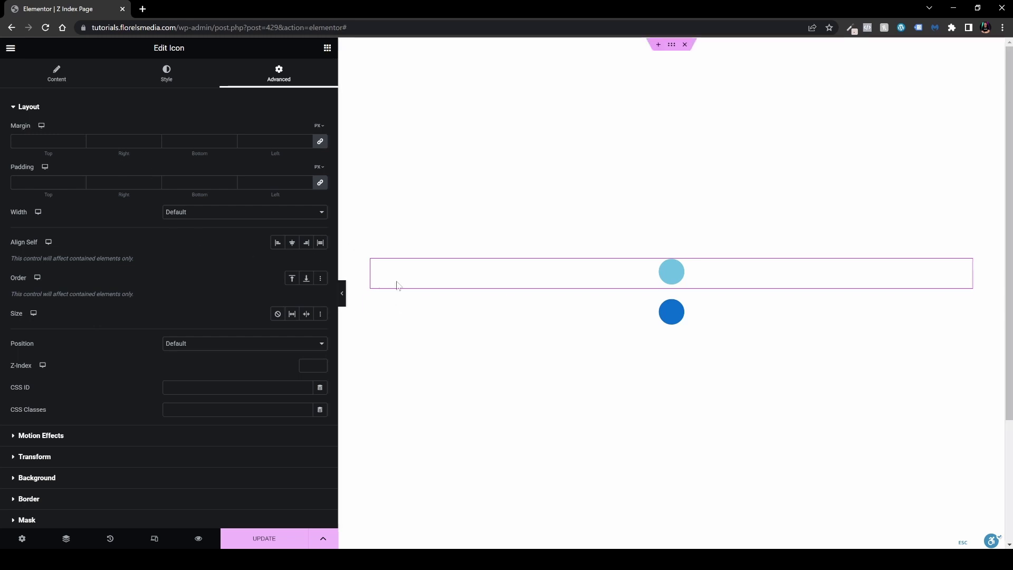
Unlink the light-blue circle's margin and set its bottom margin to -54 px.
click(321, 142)
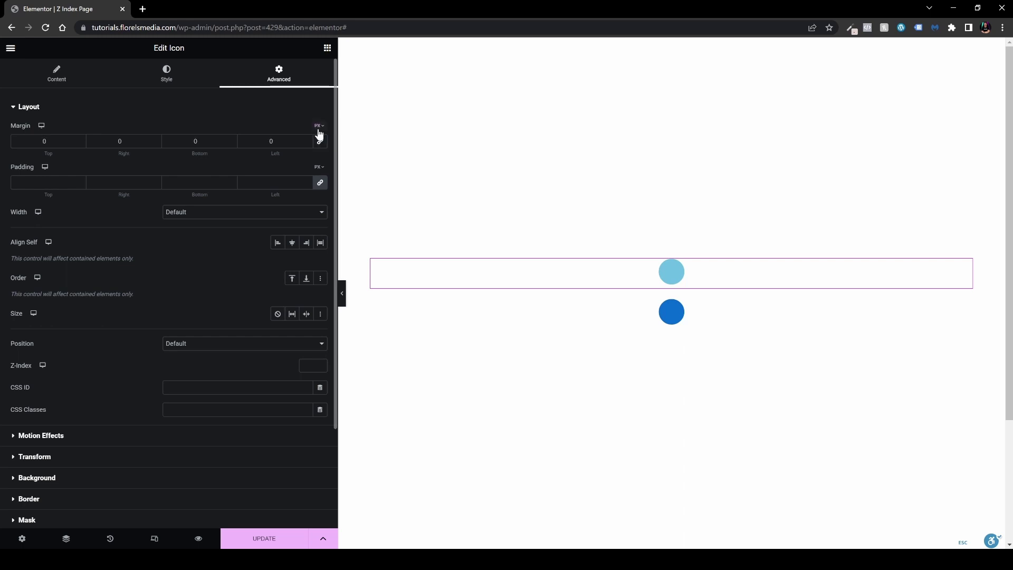
click(318, 126)
click(200, 141)
text(-13)
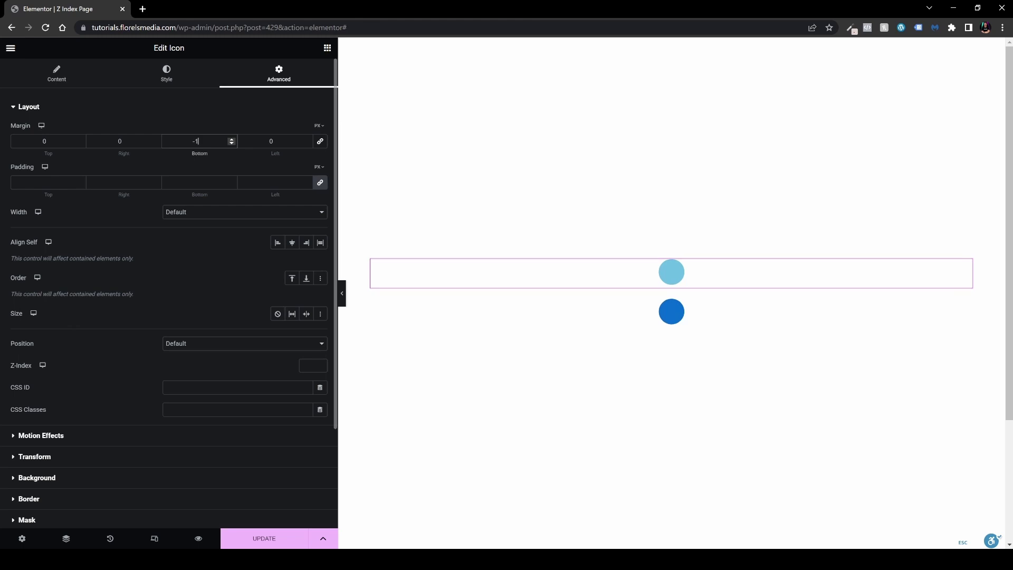
key(BackSpace)
key(BackSpace)
text(65)
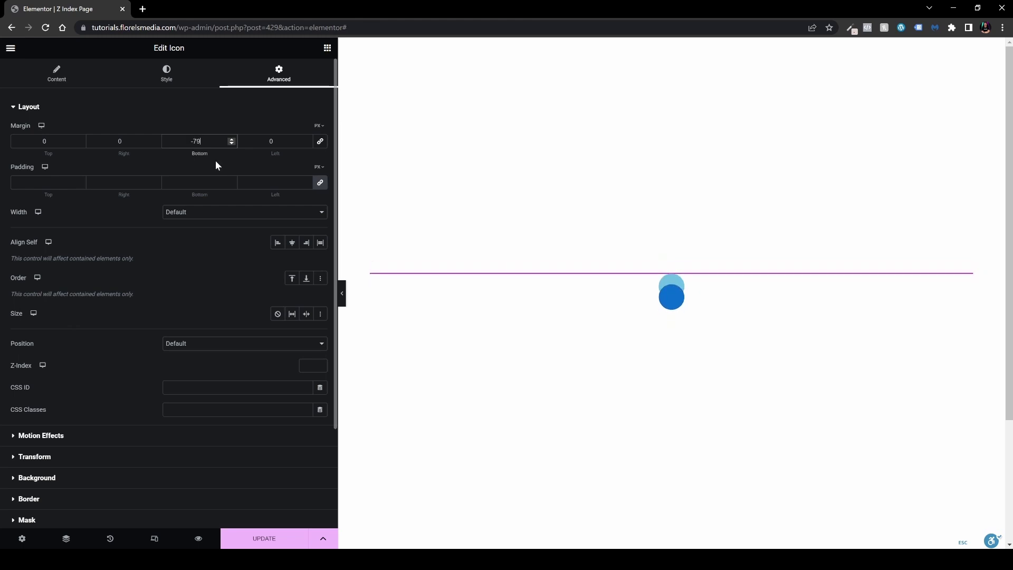
key(BackSpace)
key(BackSpace)
text(54)
click(213, 296)
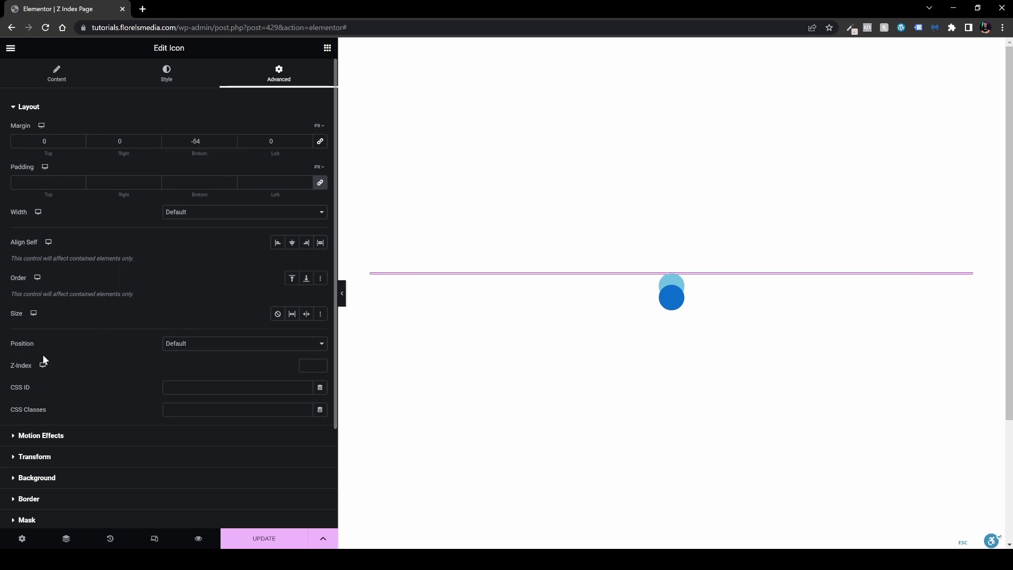
Set the light-blue circle's z-index to 1 so it sits in front.
click(187, 372)
text(0)
key(Up)
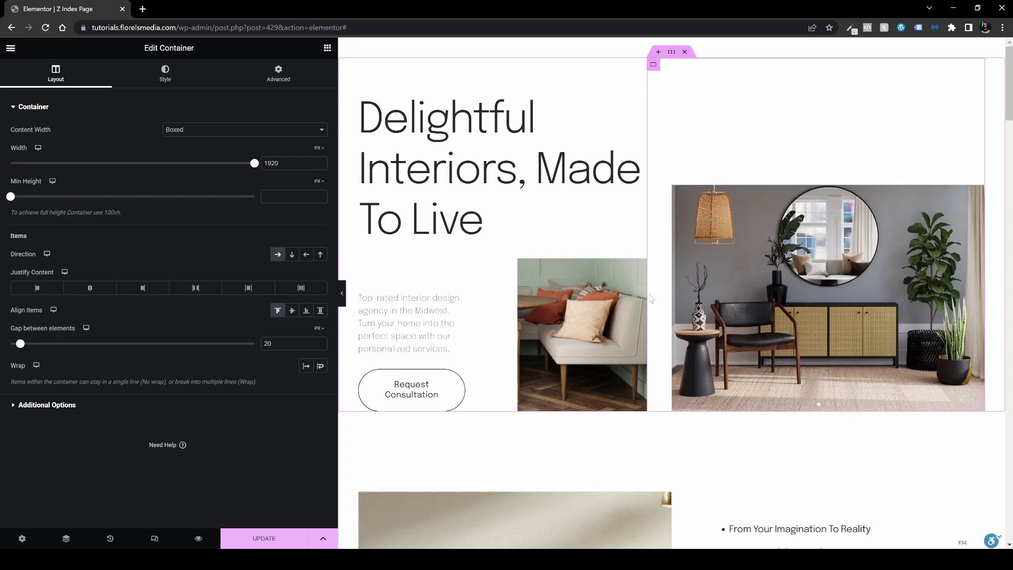
Scroll to Peek Into Our Designs and open the Slides widget for editing.
scroll(651, 298, down, 15)
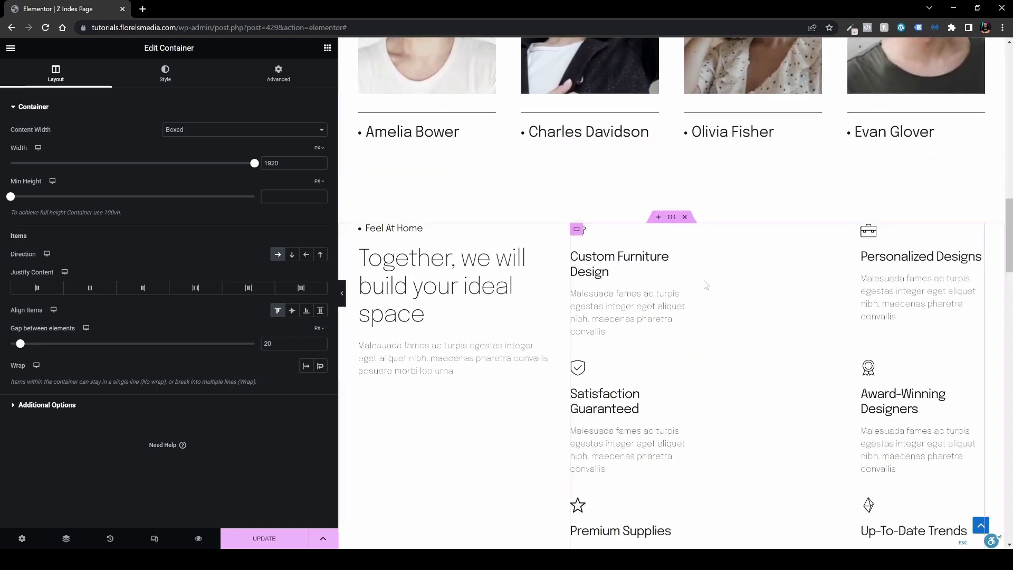
scroll(706, 285, down, 8)
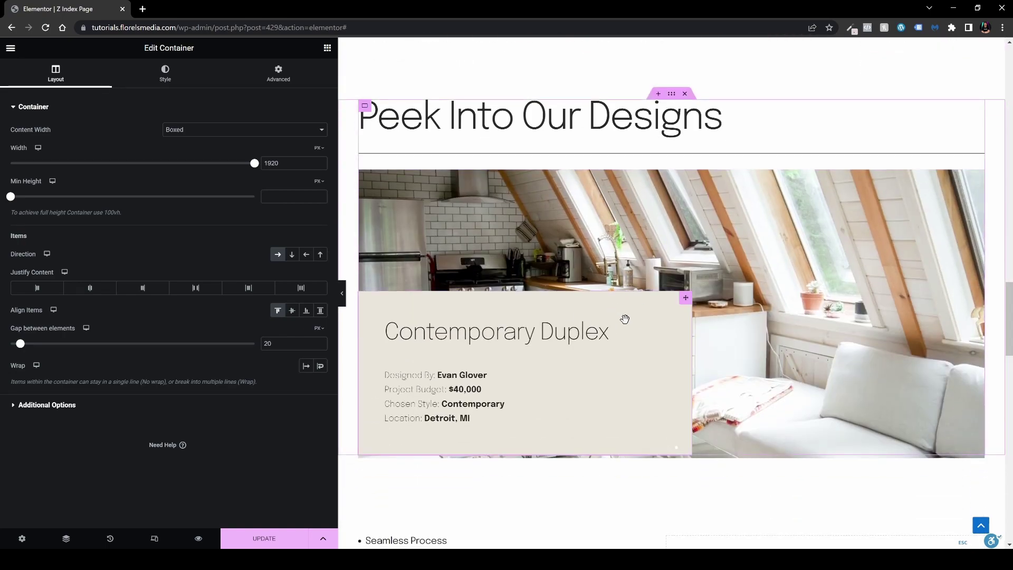
click(626, 319)
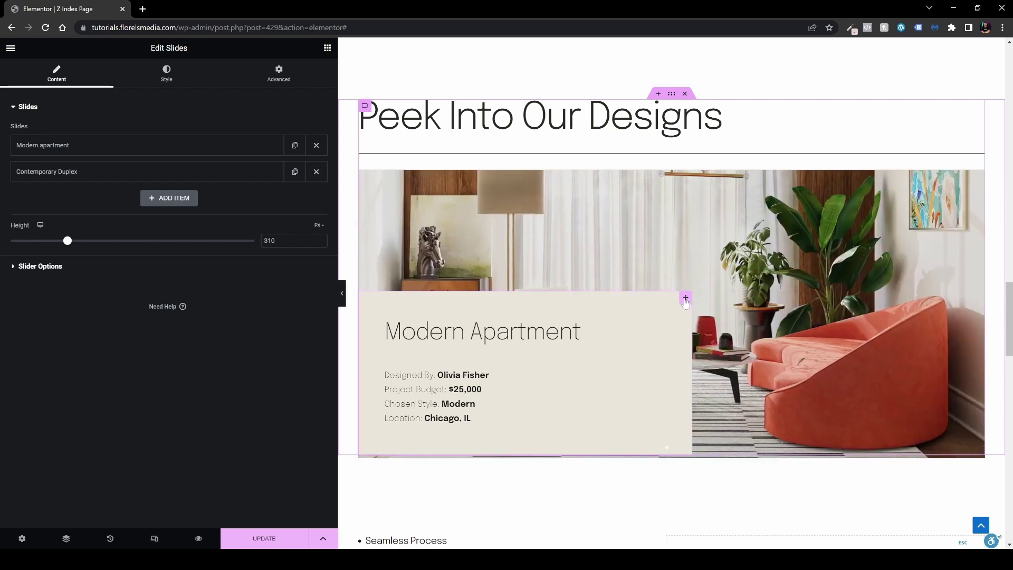
Inspect the Slides widget's absolute position and z-index of 2, then open the Image Carousel.
click(294, 86)
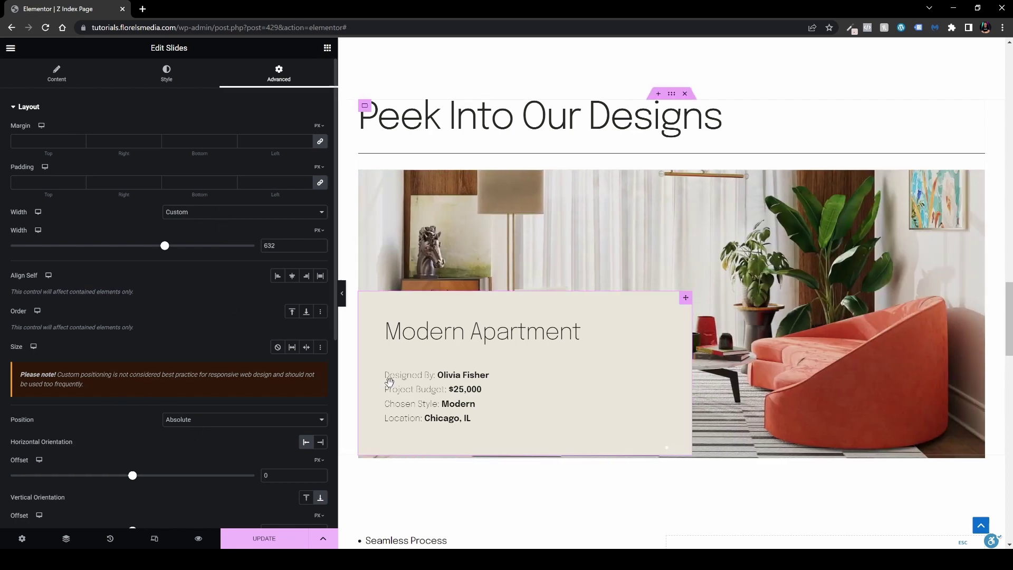
scroll(274, 341, down, 4)
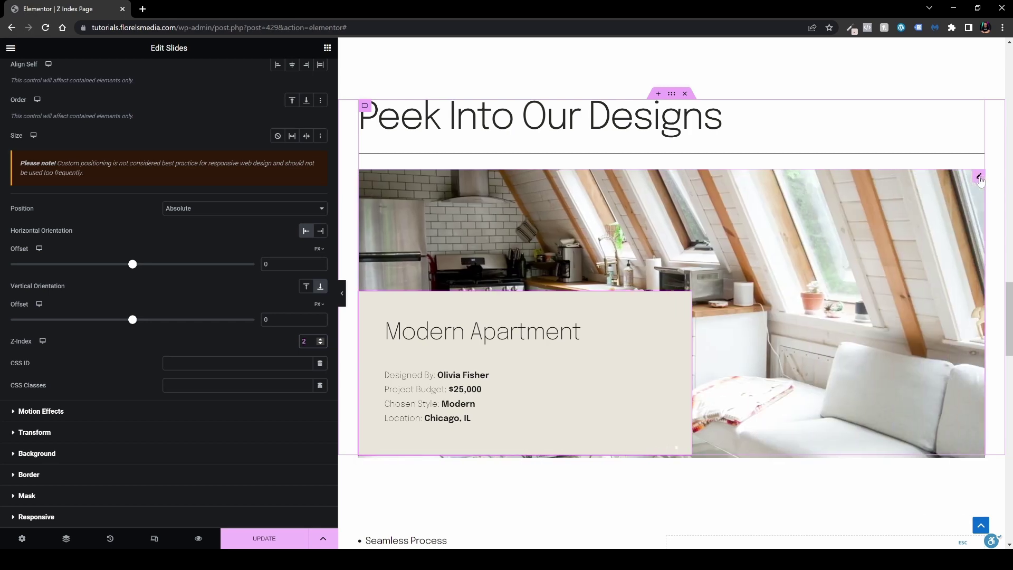
click(979, 178)
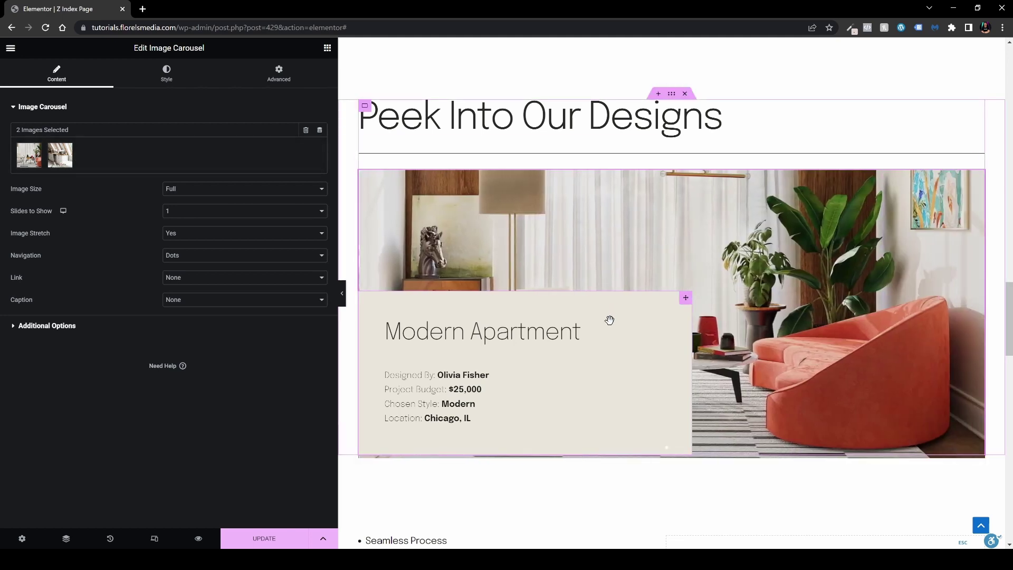
Set the Image Carousel's z-index to 3 after comparing it with the slides overlay.
click(279, 74)
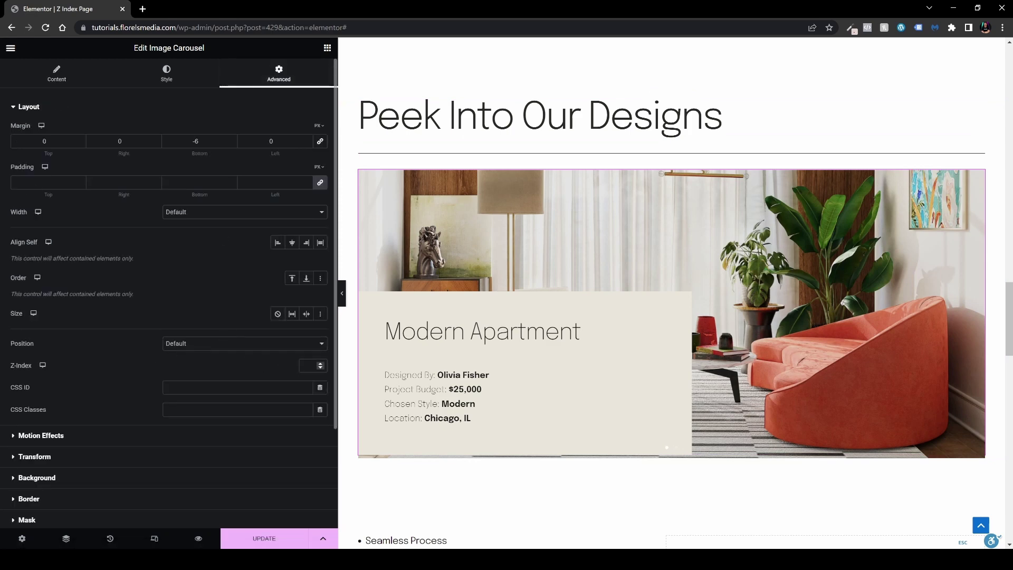
click(303, 365)
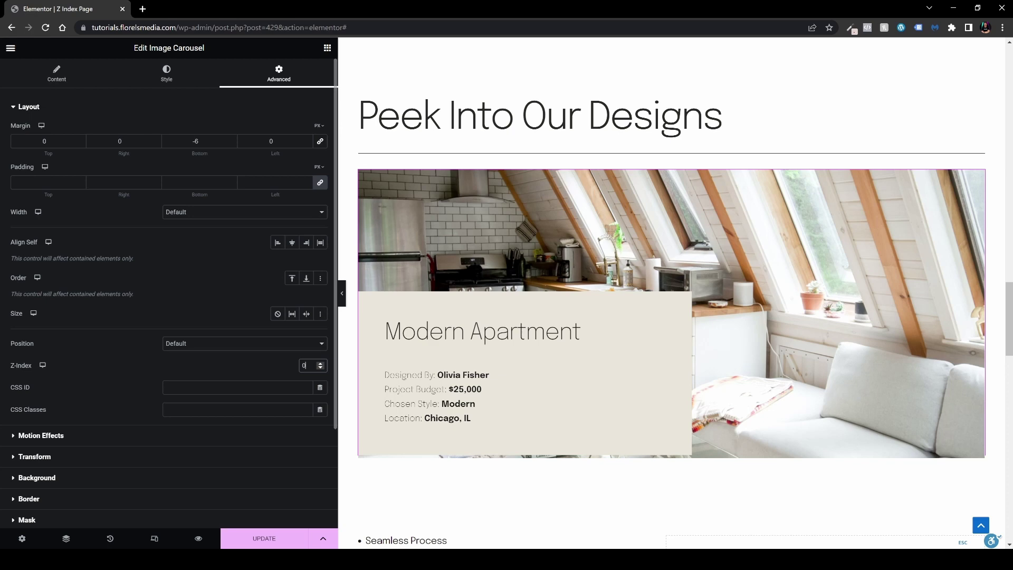
click(663, 346)
scroll(272, 333, down, 5)
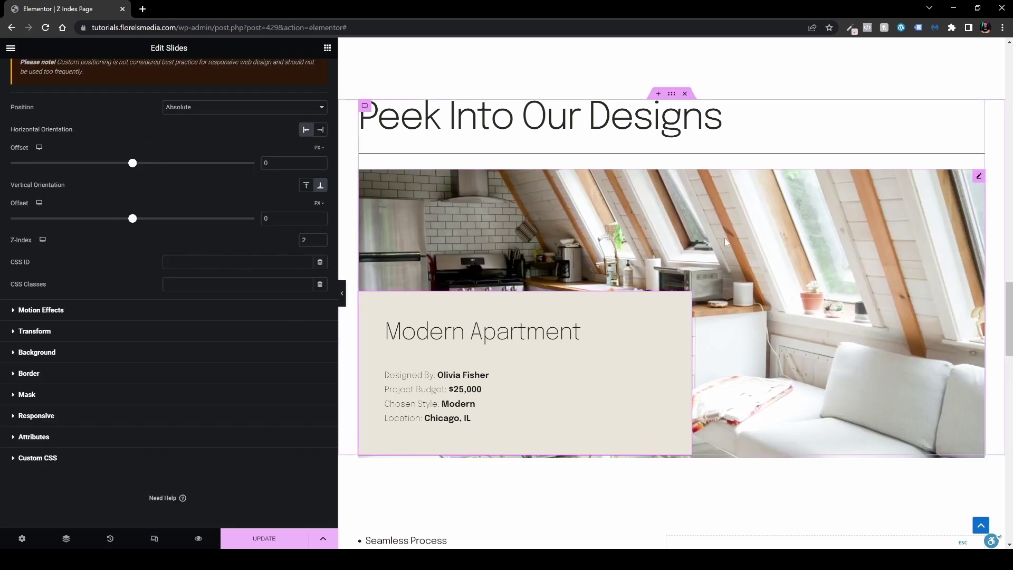
click(726, 242)
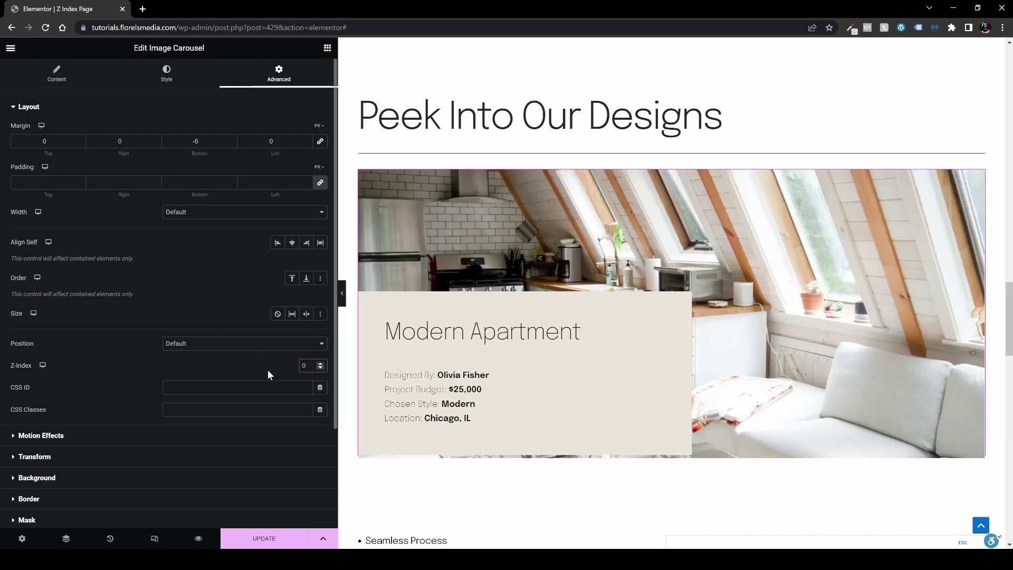
text(3)
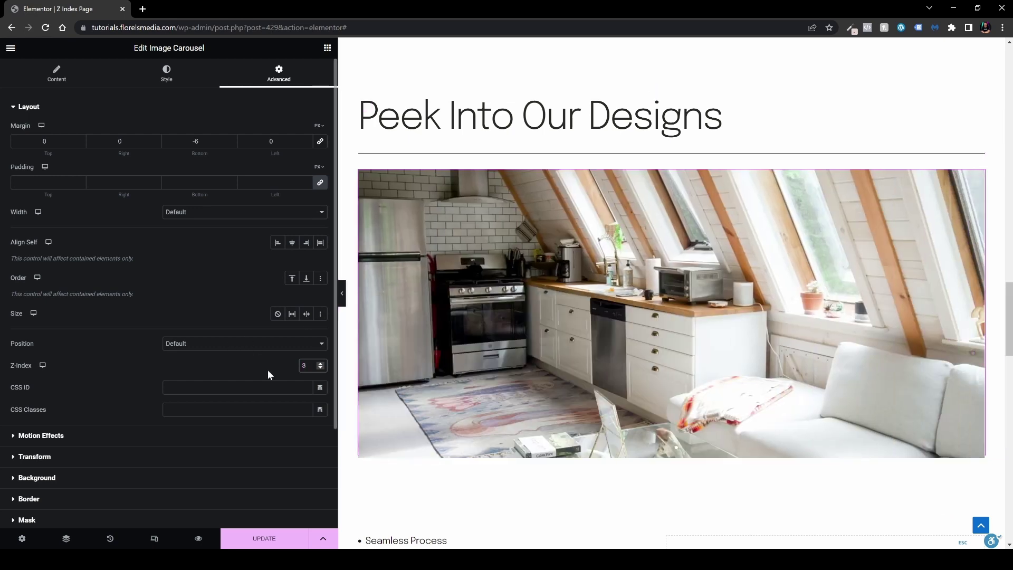